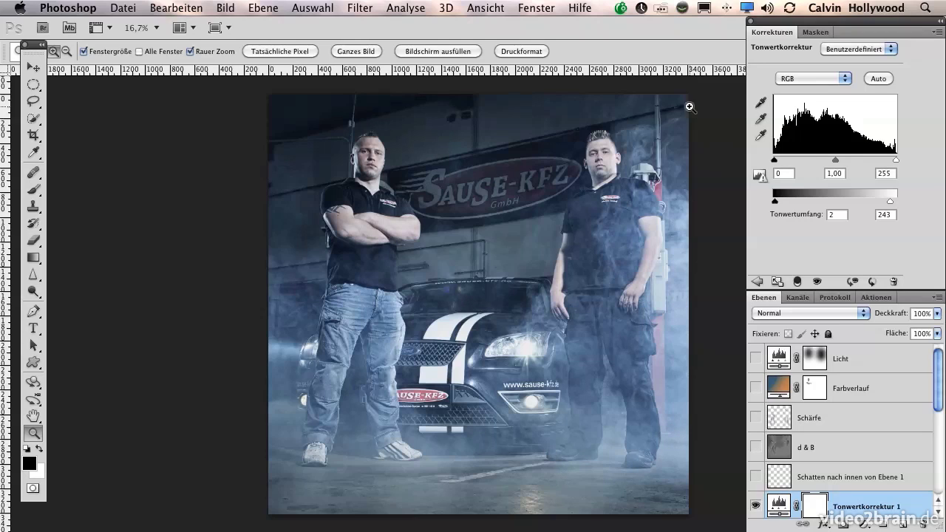
Toggle the visibility of the existing "Schatten nach innen von Ebene 1" layer to compare the image with and without the edge shadow.
{"action": "left_click", "coordinate": [756, 478]}
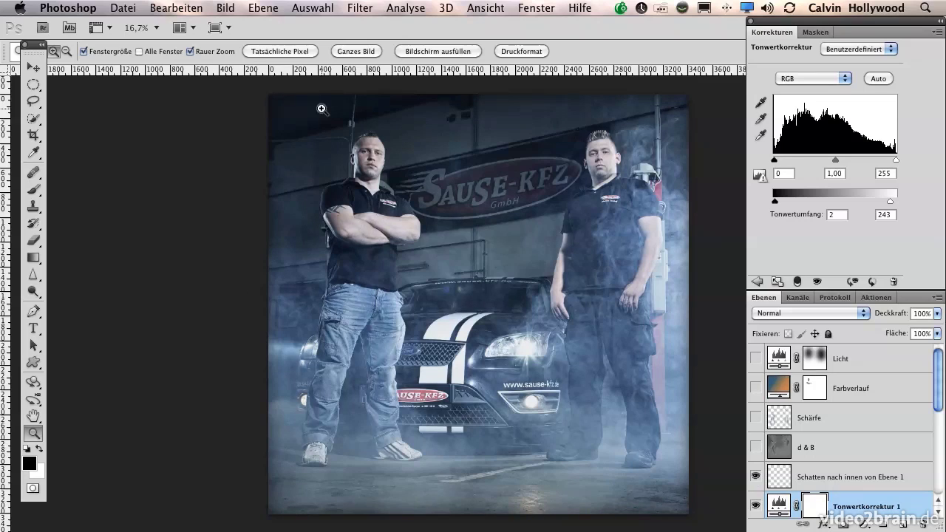
{"action": "left_click", "coordinate": [755, 473]}
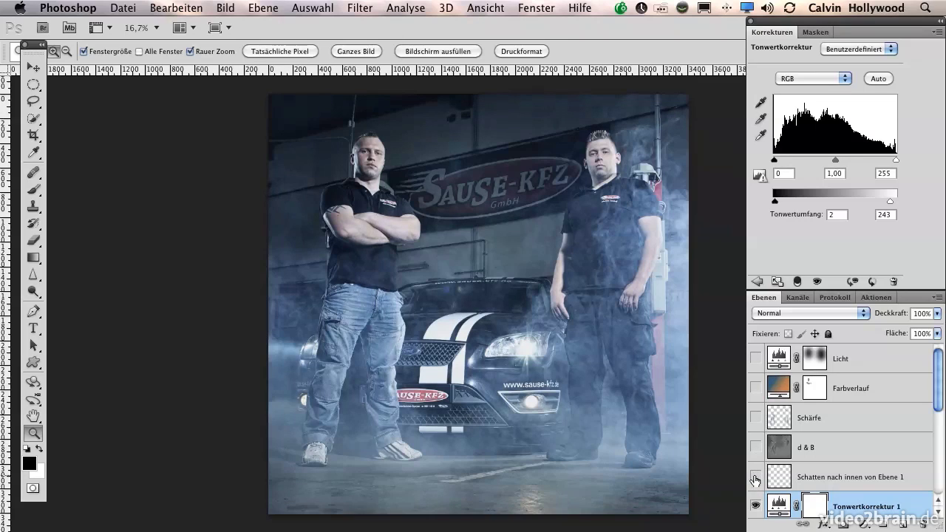
{"action": "left_click", "coordinate": [756, 479]}
{"action": "left_click", "coordinate": [756, 477]}
{"action": "left_click", "coordinate": [755, 477]}
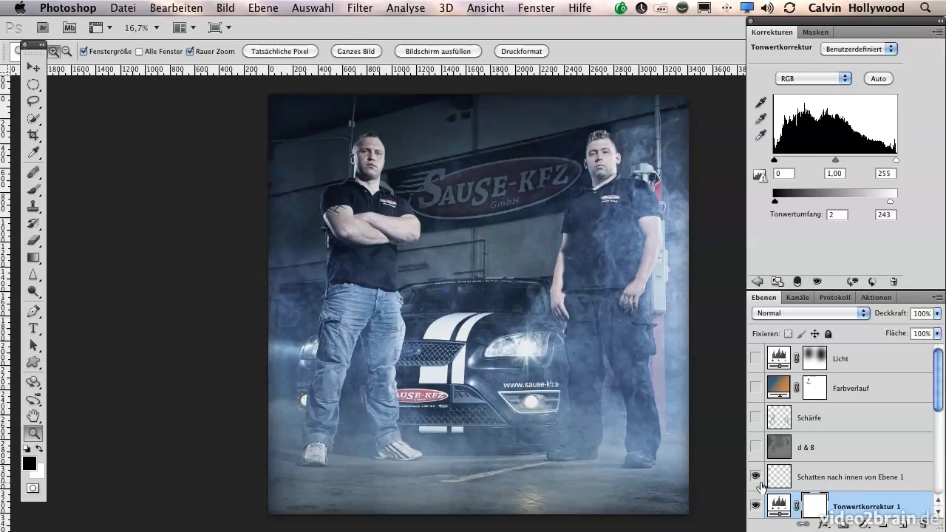
{"action": "left_click", "coordinate": [754, 477]}
Stamp all visible layers into a new merged layer directly above "Tonwertkorrektur 1".
{"action": "scroll", "coordinate": [879, 505], "scroll_direction": "down", "scroll_amount": 1}
{"action": "key", "text": "x"}
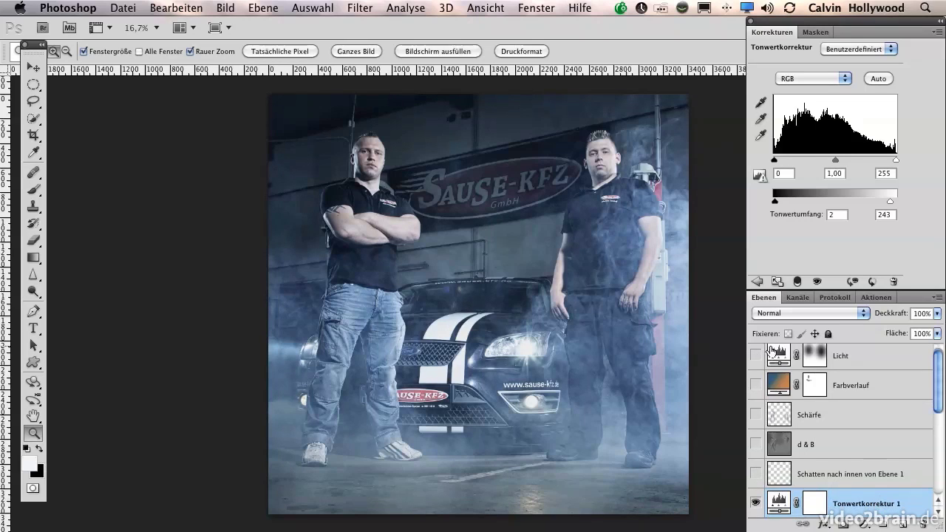
{"action": "key", "text": "alt"}
{"action": "key", "text": "BackSpace"}
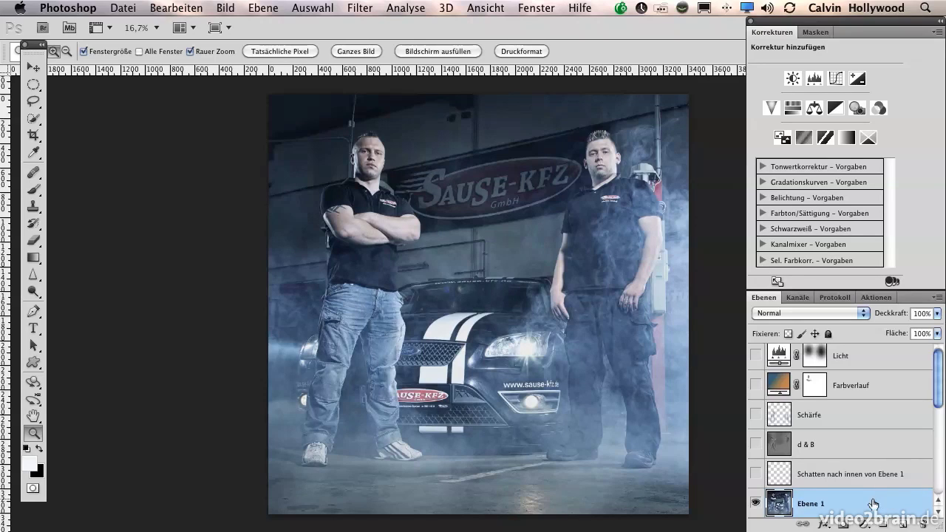
Enable the "Schatten nach innen" layer style on the merged layer "Ebene 1" and show its settings.
{"action": "left_click", "coordinate": [824, 525]}
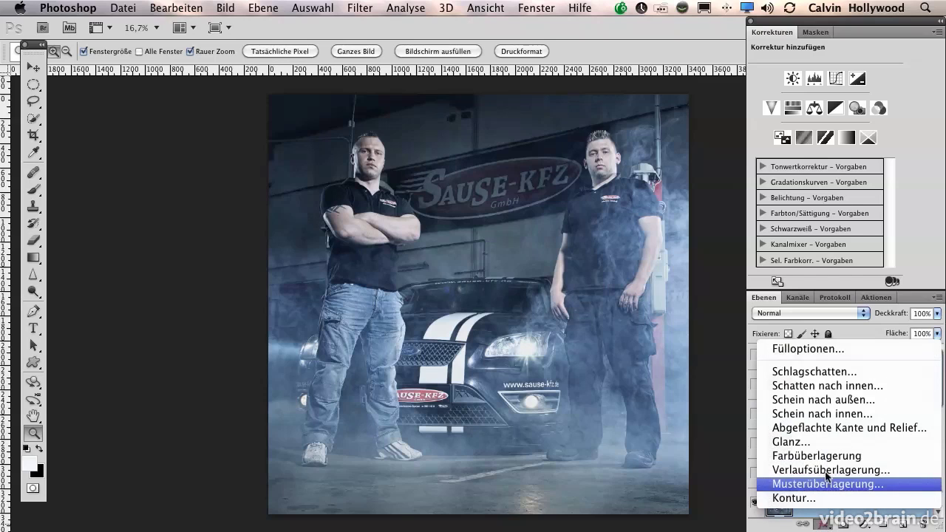
{"action": "left_click", "coordinate": [823, 391]}
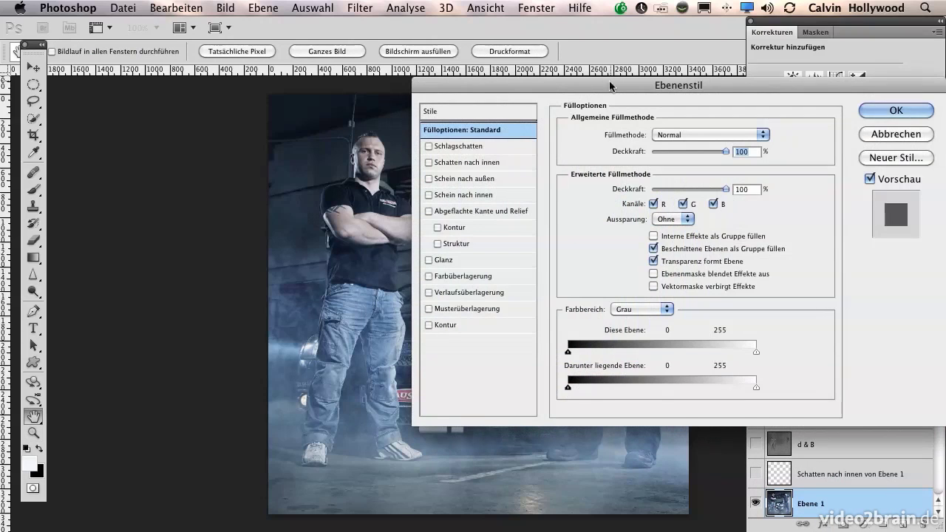
{"action": "left_click_drag", "start_coordinate": [608, 81], "coordinate": [872, 52]}
{"action": "left_click", "coordinate": [699, 130]}
{"action": "left_click_drag", "start_coordinate": [777, 56], "coordinate": [601, 59]}
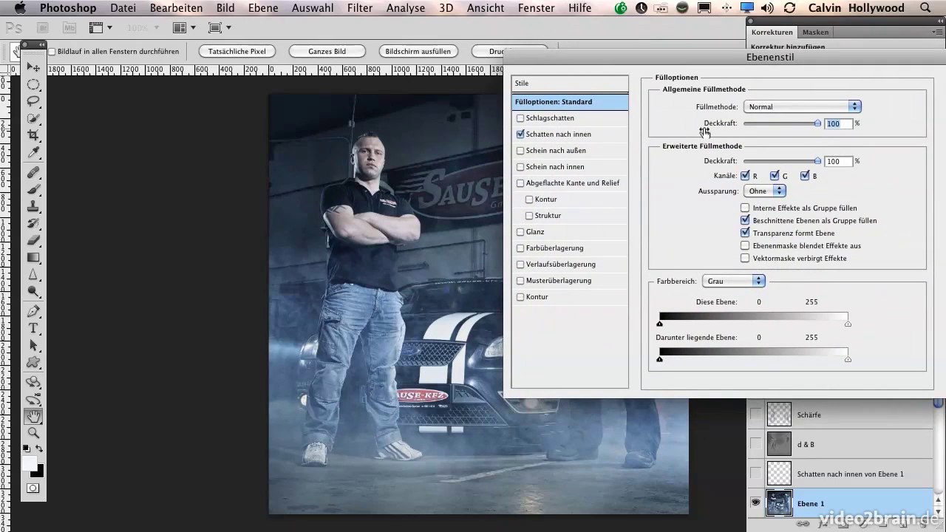
{"action": "left_click", "coordinate": [577, 135]}
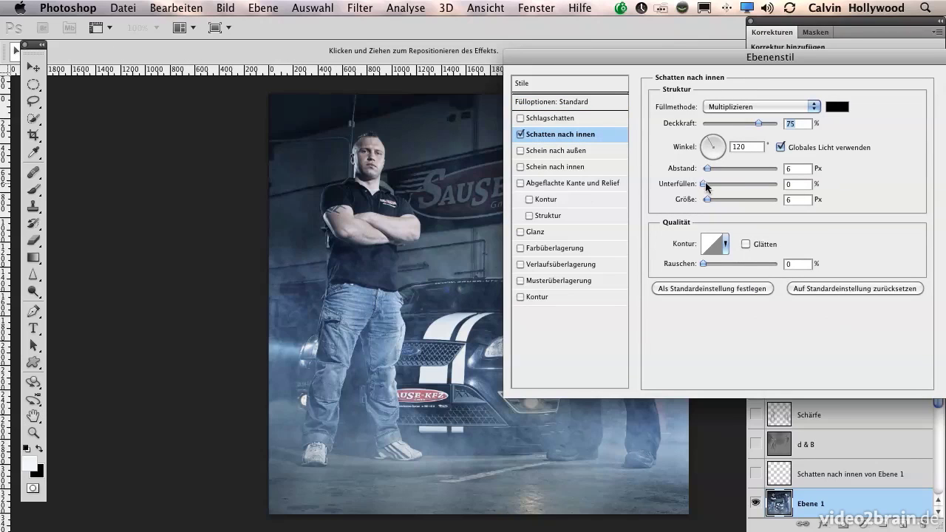
Set the inner shadow to Größe 144 px, Abstand 0 px, Unterfüllen 75 % and Deckkraft 100 %.
{"action": "left_click_drag", "start_coordinate": [708, 199], "coordinate": [746, 201]}
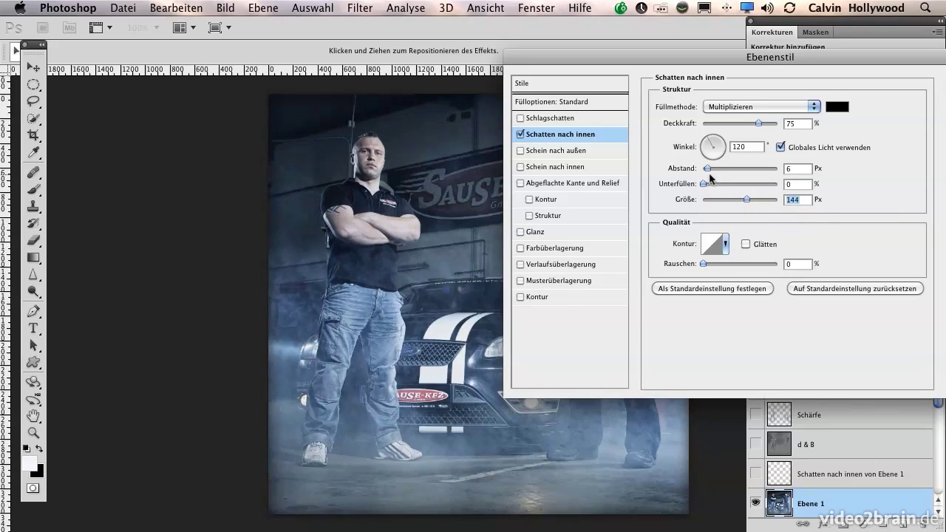
{"action": "left_click_drag", "start_coordinate": [708, 172], "coordinate": [687, 188]}
{"action": "left_click_drag", "start_coordinate": [704, 184], "coordinate": [758, 196]}
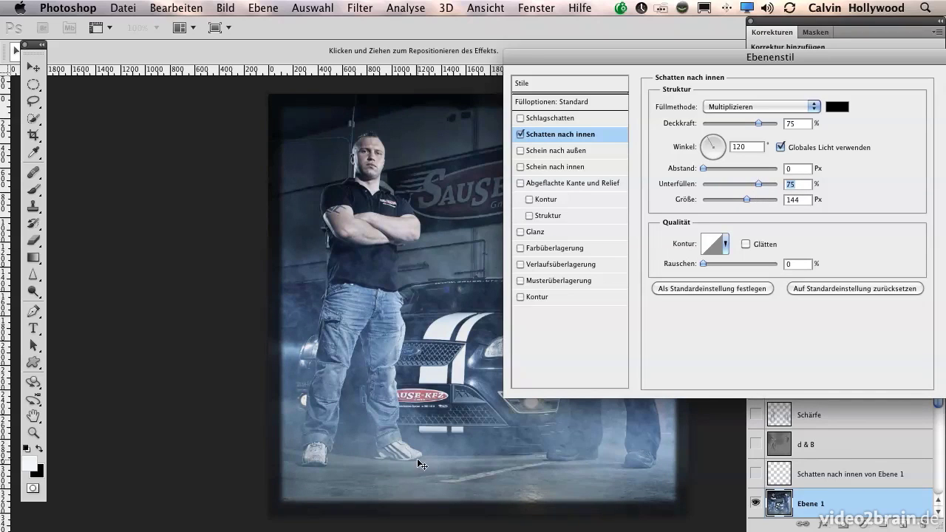
{"action": "left_click_drag", "start_coordinate": [753, 123], "coordinate": [782, 126]}
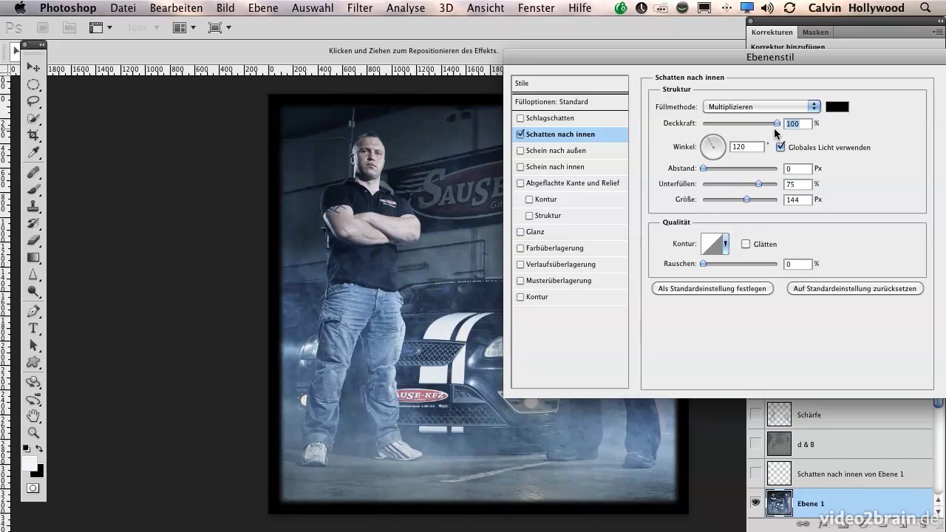
Set the inner shadow's Unterfüllen to 5 % and Größe to 100 px, and apply the layer style.
{"action": "left_click_drag", "start_coordinate": [757, 183], "coordinate": [702, 195]}
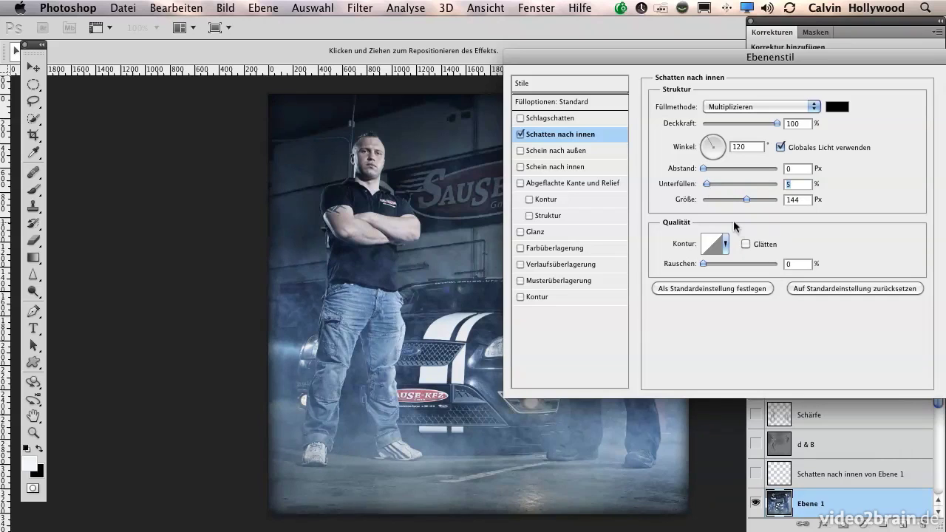
{"action": "left_click_drag", "start_coordinate": [746, 204], "coordinate": [726, 199]}
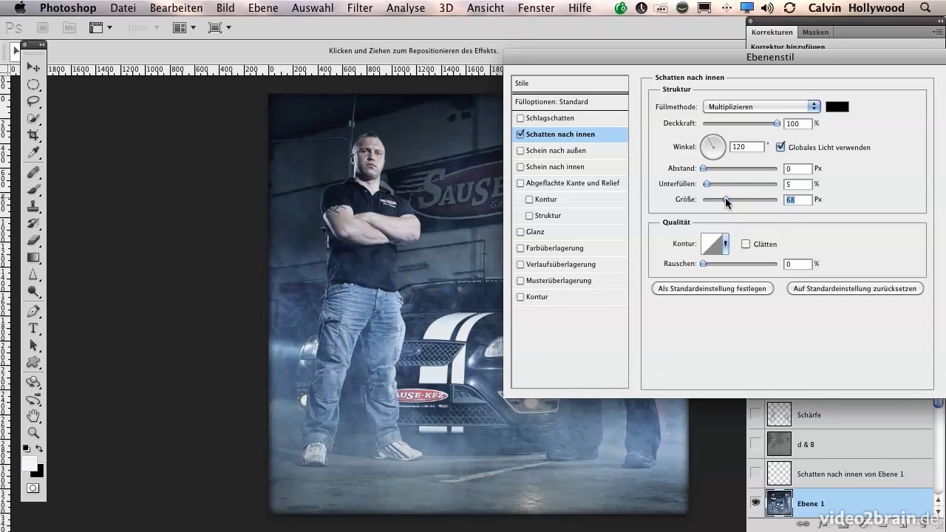
{"action": "left_click_drag", "start_coordinate": [877, 54], "coordinate": [727, 67]}
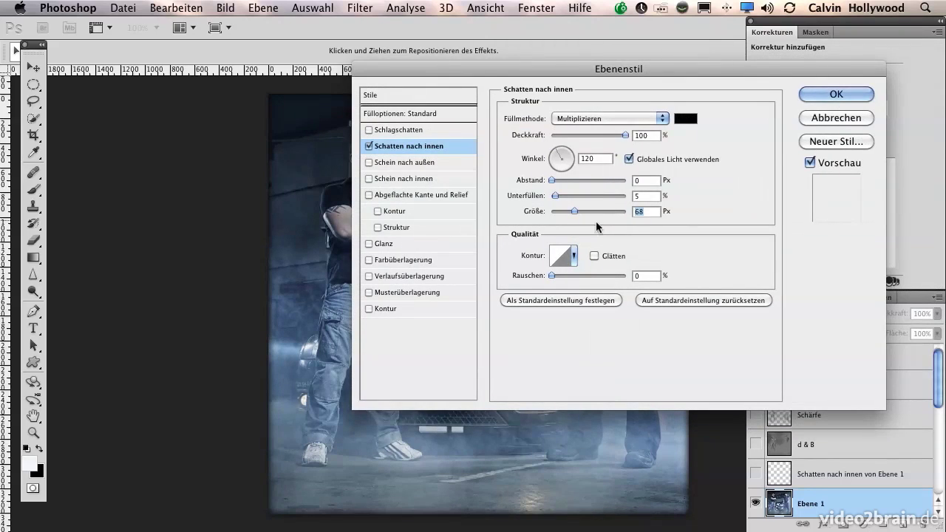
{"action": "left_click_drag", "start_coordinate": [578, 207], "coordinate": [582, 211]}
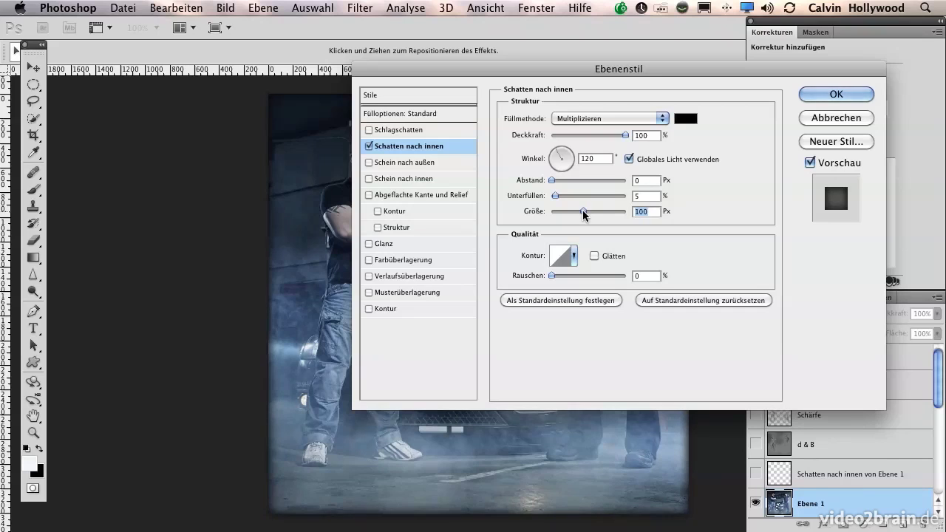
{"action": "left_click", "coordinate": [836, 95]}
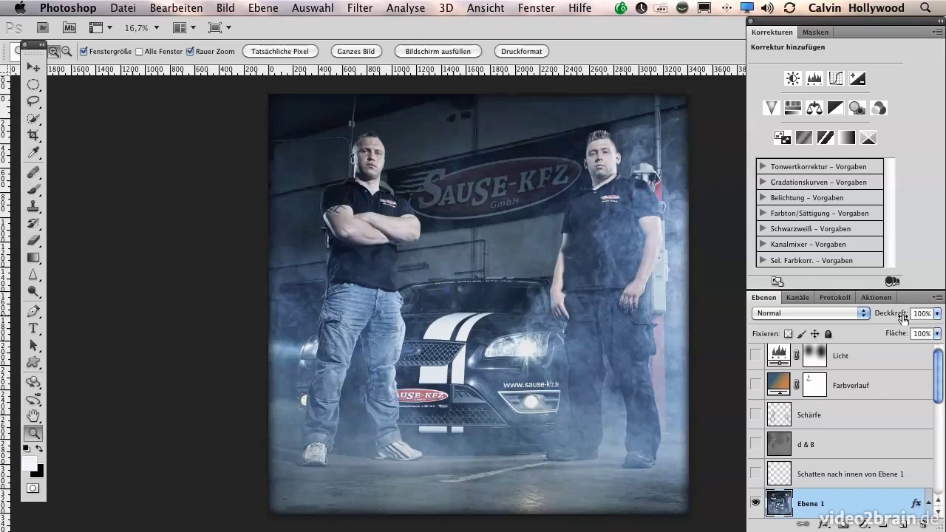
Convert the inner shadow effect of "Ebene 1" into its own separate layer with Ebene erstellen.
{"action": "left_click_drag", "start_coordinate": [938, 371], "coordinate": [938, 415]}
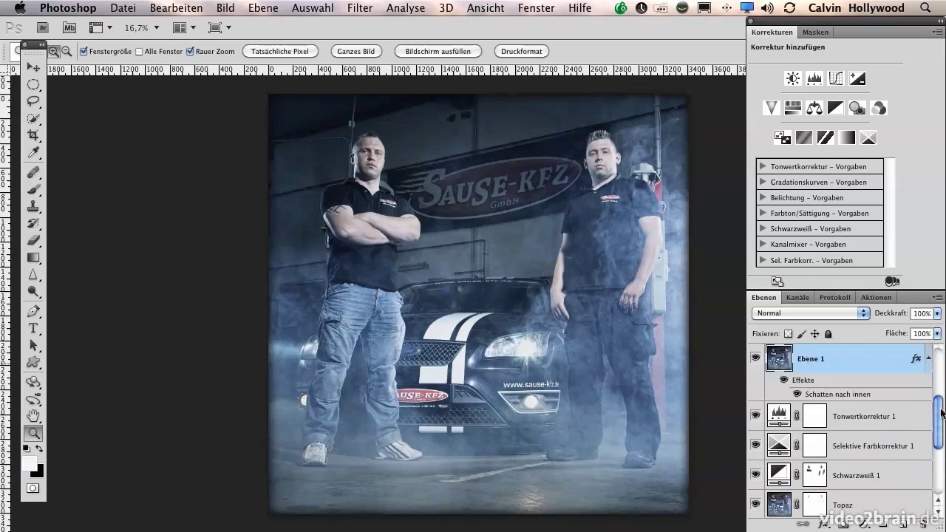
{"action": "left_click", "coordinate": [755, 417]}
{"action": "left_click", "coordinate": [755, 417]}
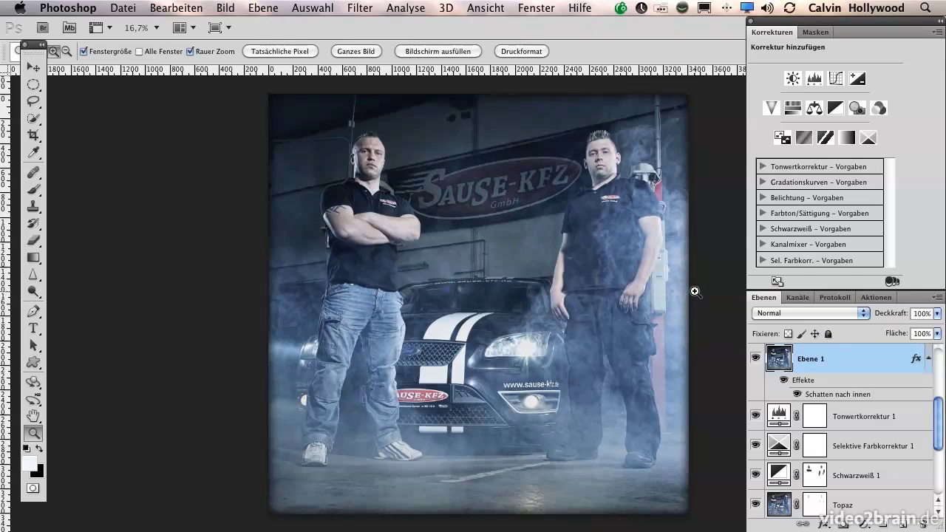
{"action": "right_click", "coordinate": [841, 395]}
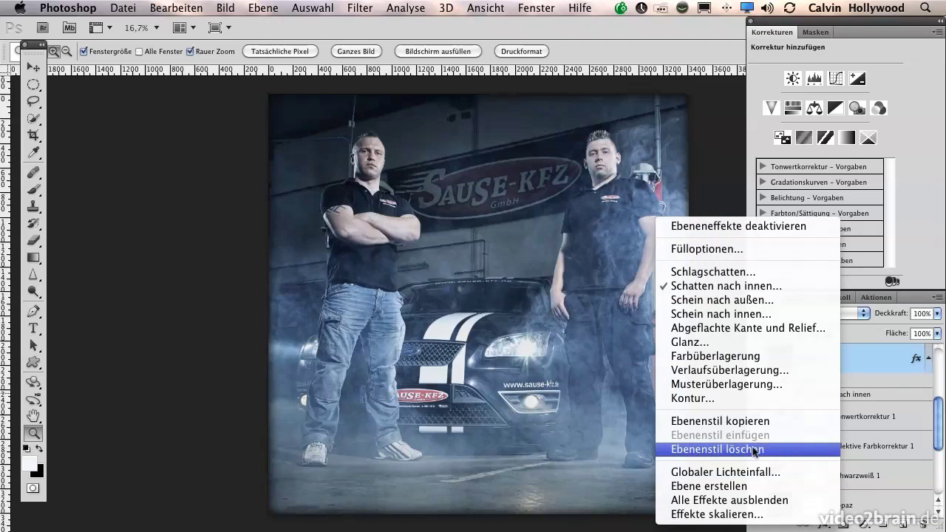
{"action": "left_click", "coordinate": [728, 486]}
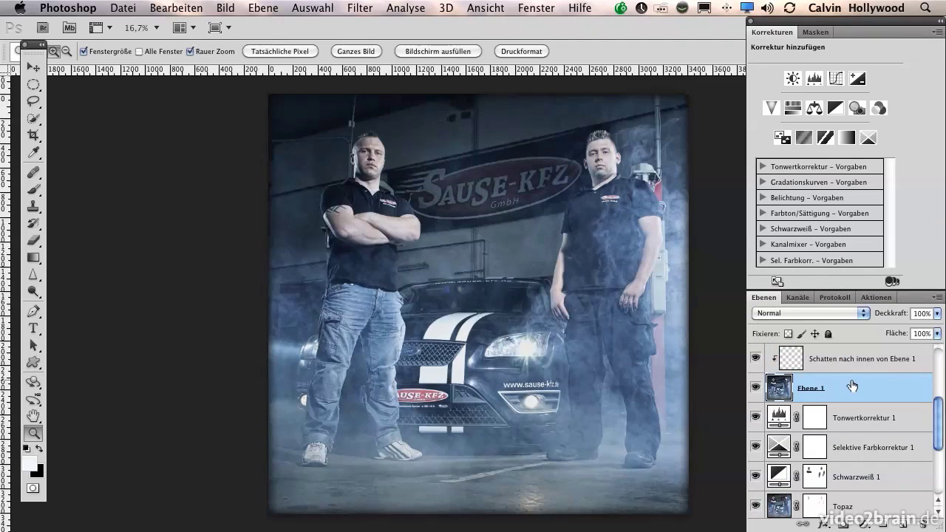
Release the clipping mask of the extracted shadow layer and delete the merged layer "Ebene 1" beneath it.
{"action": "left_click", "coordinate": [792, 362]}
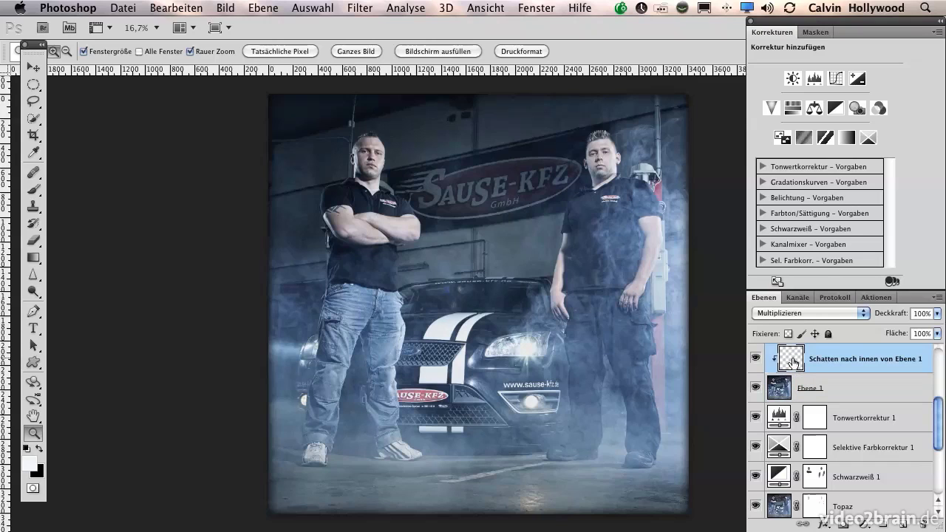
{"action": "right_click", "coordinate": [847, 357]}
{"action": "left_click", "coordinate": [724, 350]}
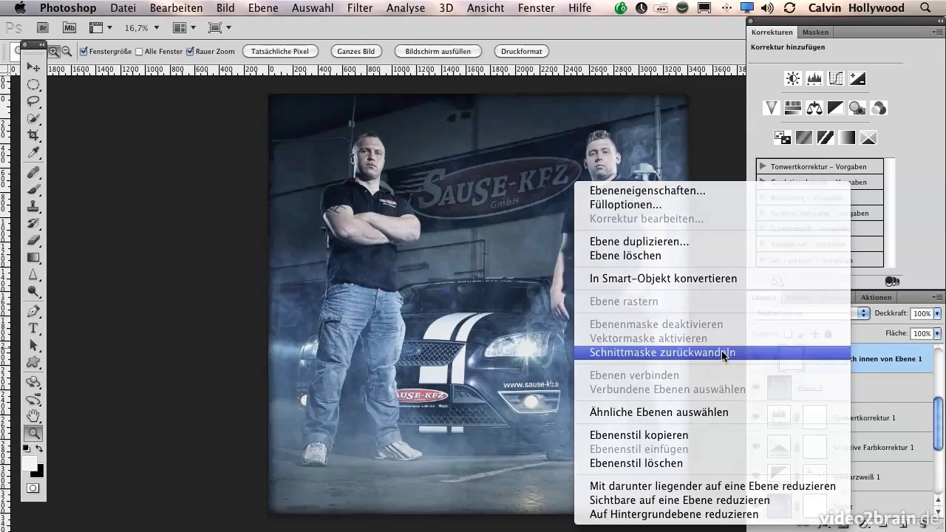
{"action": "left_click", "coordinate": [827, 382]}
{"action": "key", "text": "BackSpace"}
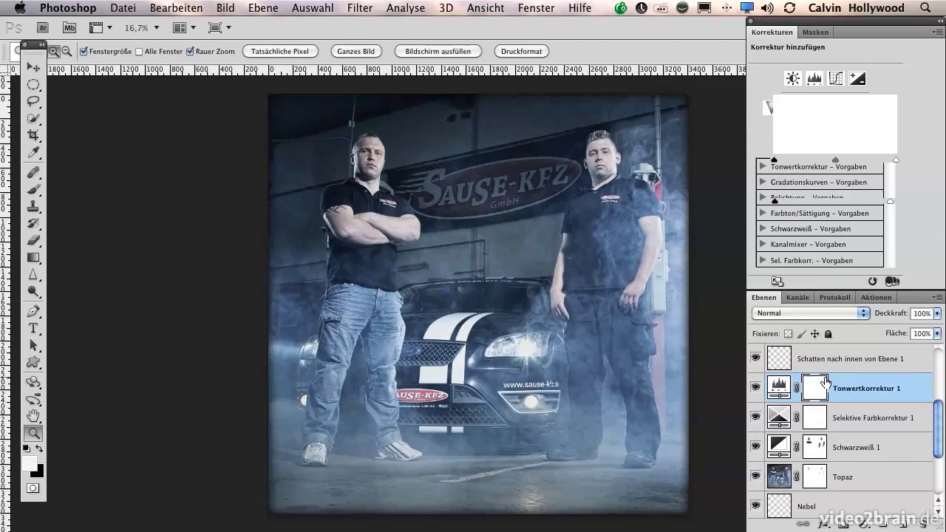
Toggle the extracted shadow layer's visibility repeatedly to compare the image with and without the darkened edges.
{"action": "left_click", "coordinate": [755, 359]}
{"action": "left_click", "coordinate": [754, 359]}
{"action": "left_click", "coordinate": [754, 359]}
{"action": "left_click", "coordinate": [754, 360]}
{"action": "left_click", "coordinate": [755, 359]}
{"action": "left_click", "coordinate": [755, 359]}
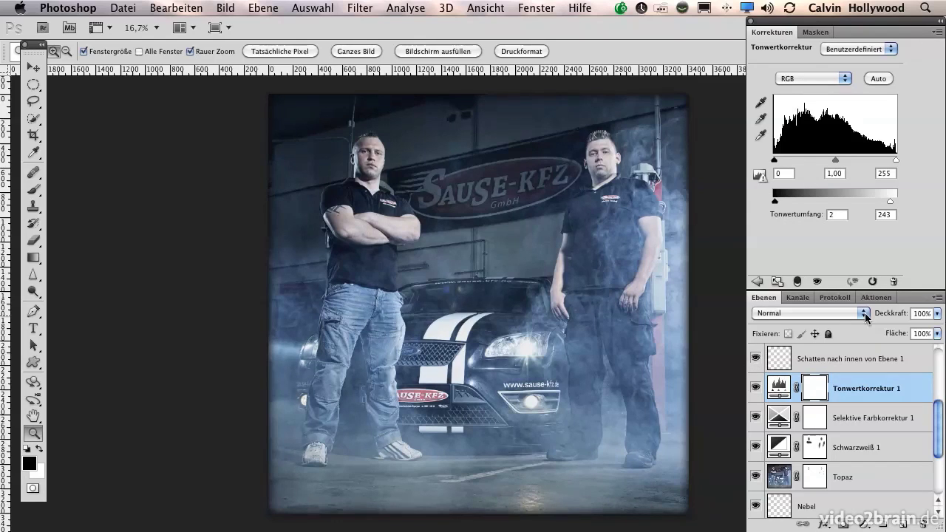
Reduce the extracted shadow layer's opacity to 56 %, and delete that layer.
{"action": "left_click", "coordinate": [858, 359]}
{"action": "left_click_drag", "start_coordinate": [894, 314], "coordinate": [820, 314]}
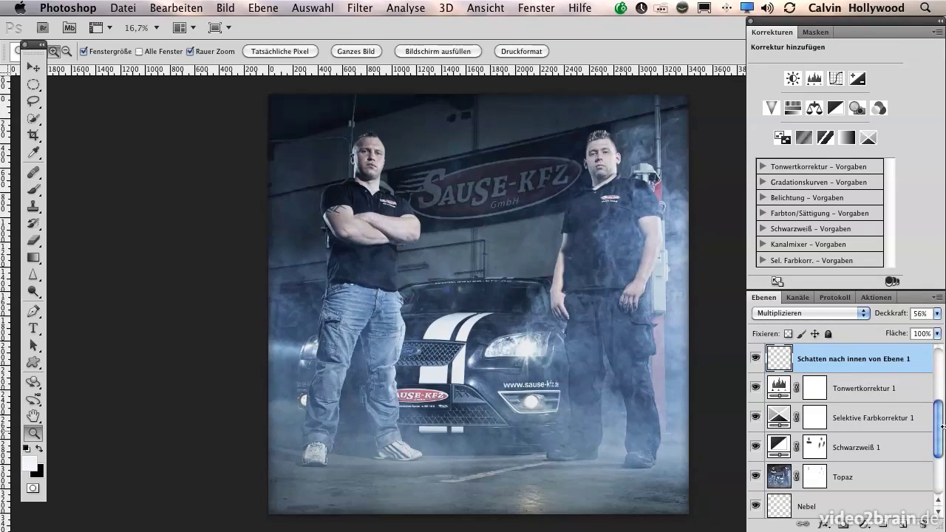
{"action": "left_click_drag", "start_coordinate": [938, 428], "coordinate": [933, 404]}
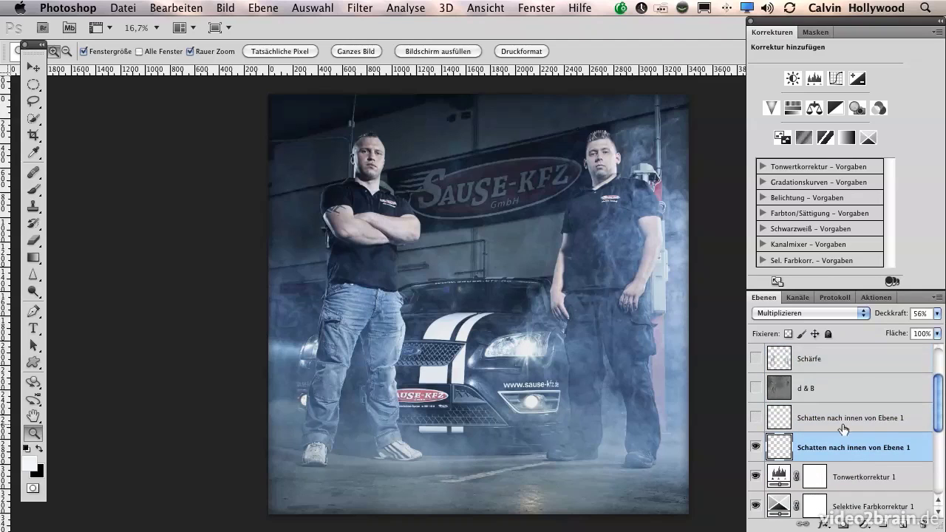
{"action": "key", "text": "BackSpace"}
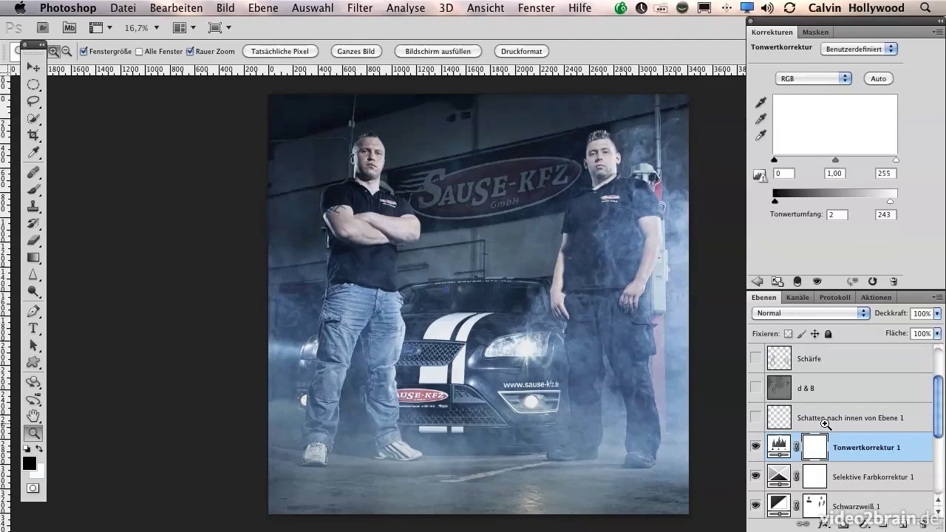
Show and select the original "Schatten nach innen von Ebene 1" layer below "d & B", toggling its visibility to compare the effect.
{"action": "left_click", "coordinate": [755, 417]}
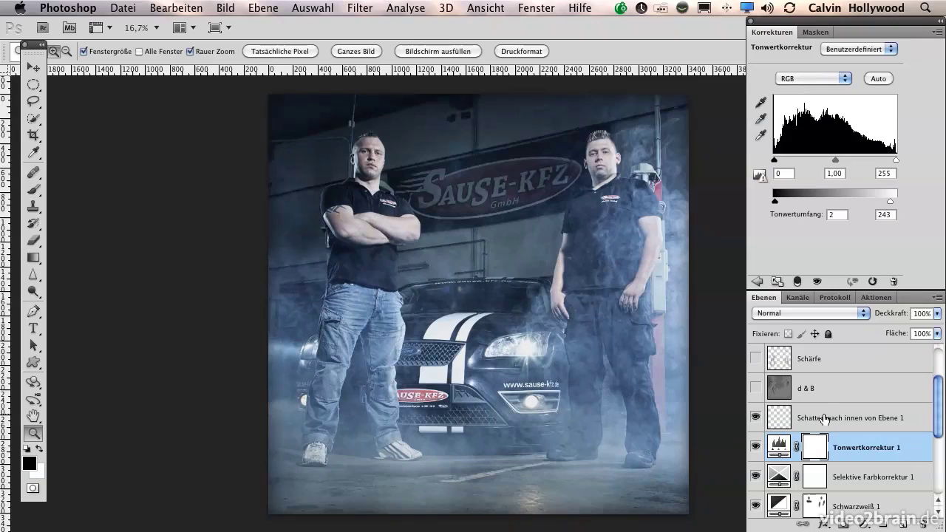
{"action": "left_click", "coordinate": [824, 418]}
{"action": "left_click", "coordinate": [755, 417]}
{"action": "left_click", "coordinate": [754, 418]}
{"action": "left_click", "coordinate": [754, 418]}
{"action": "left_click", "coordinate": [755, 417]}
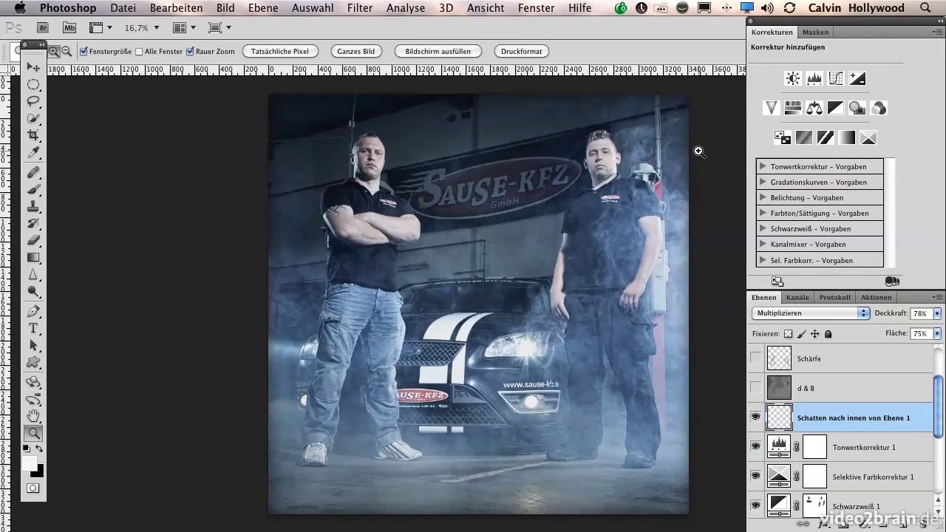